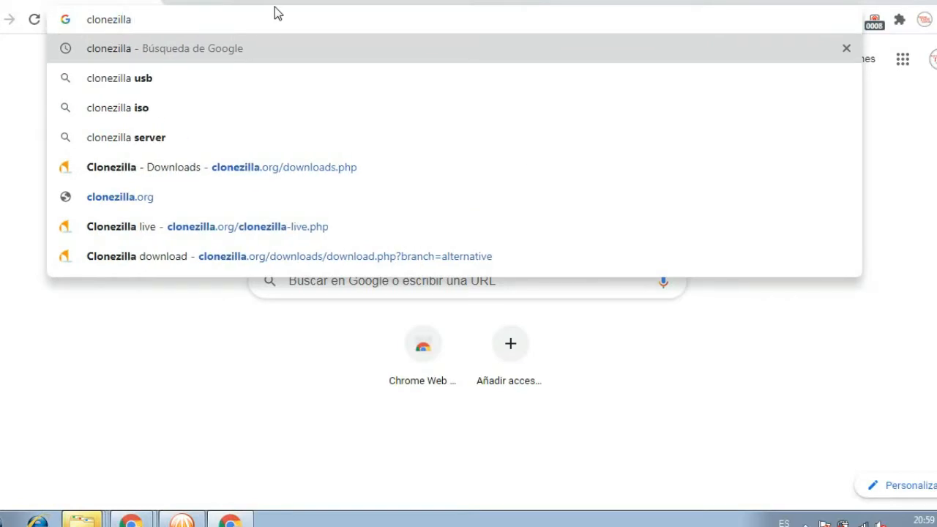
Search Google for clonezilla and open the alternative stable release from the official Clonezilla downloads page.
key("Return")
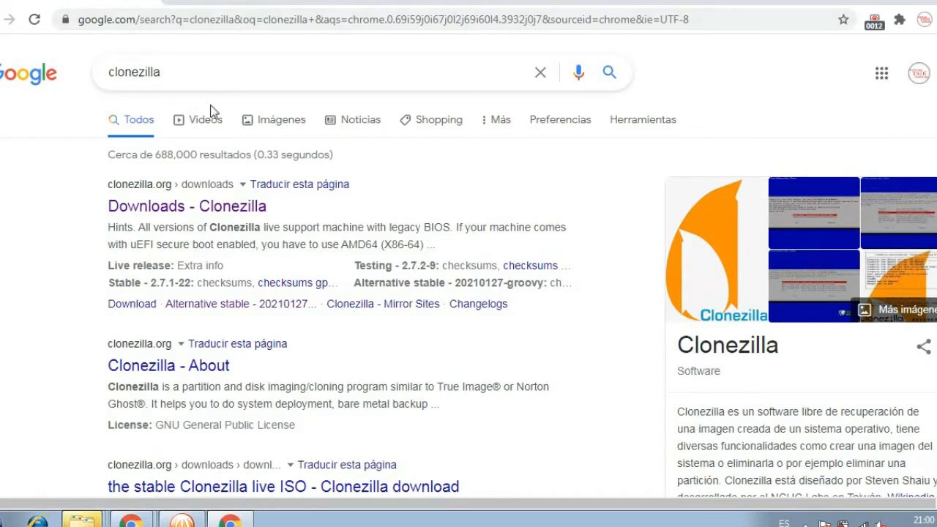
left_click(196, 208)
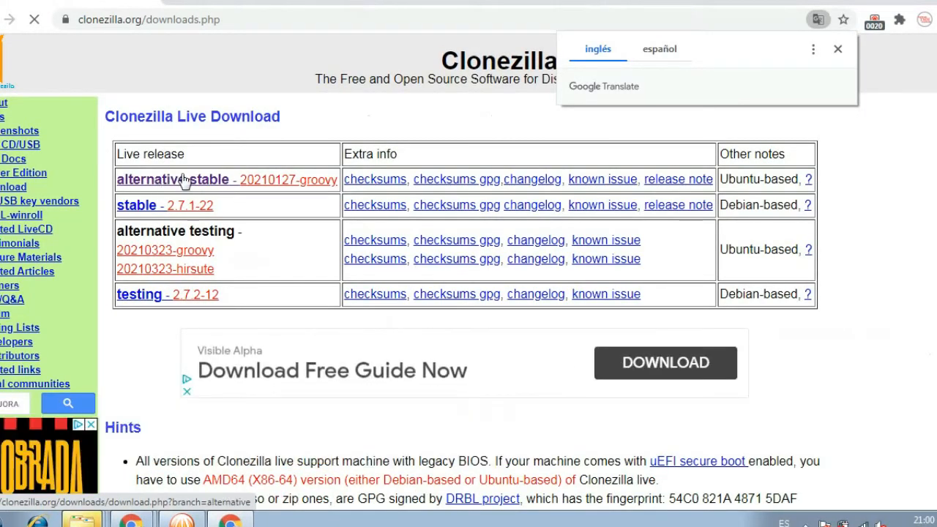
left_click(207, 181)
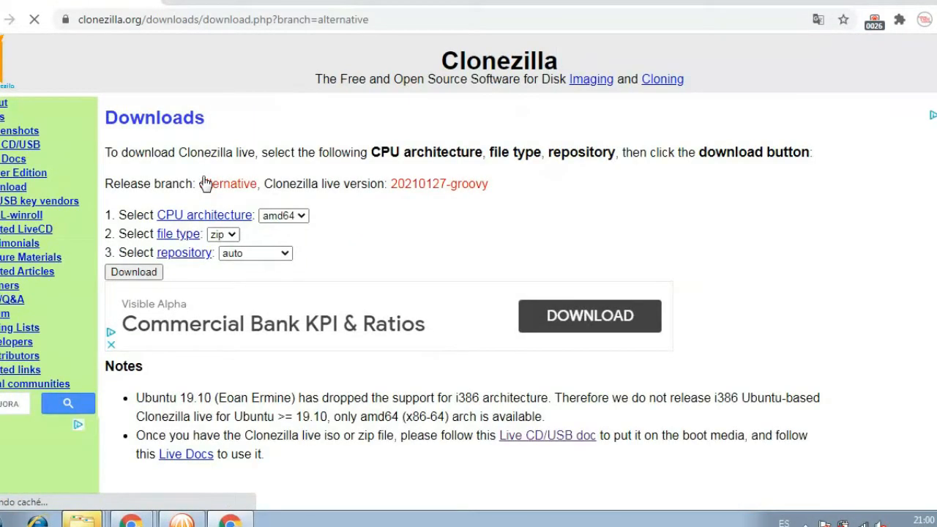
Download Clonezilla live with amd64 CPU architecture, iso file type and the auto repository.
left_click(297, 217)
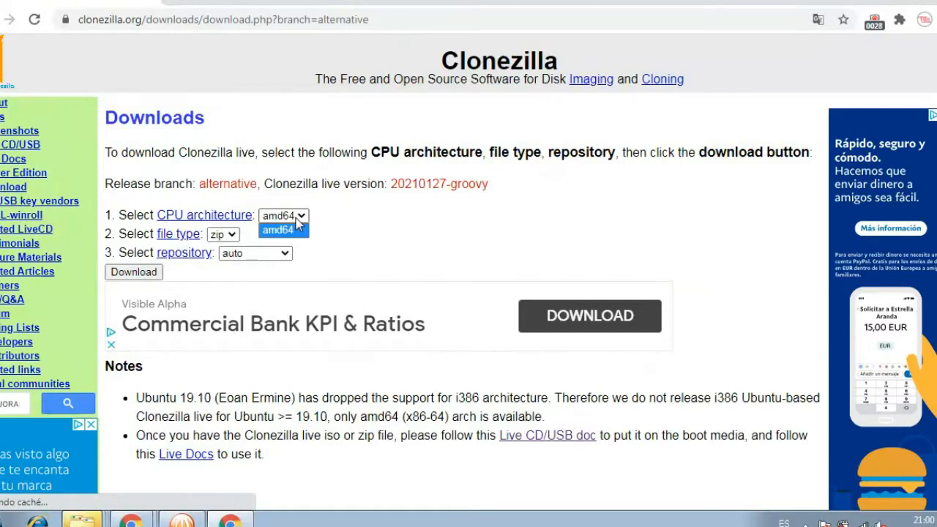
left_click(298, 226)
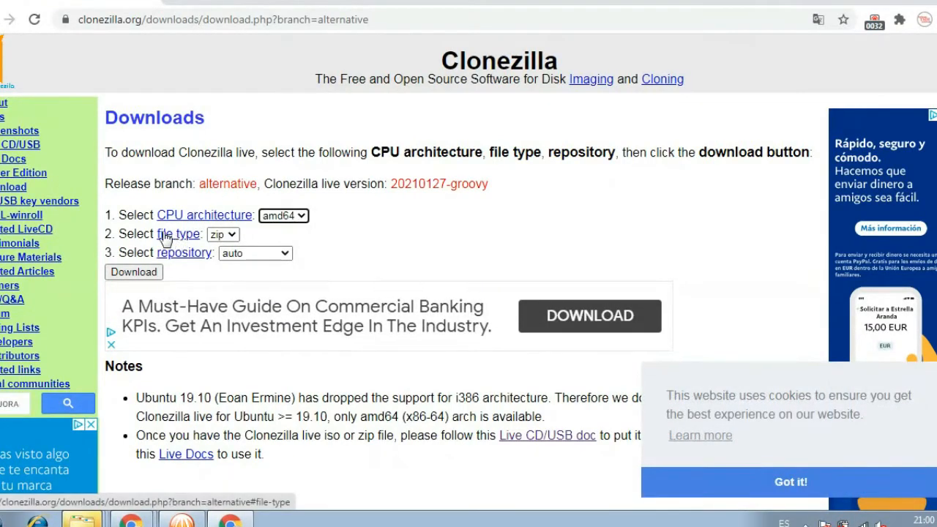
left_click(224, 234)
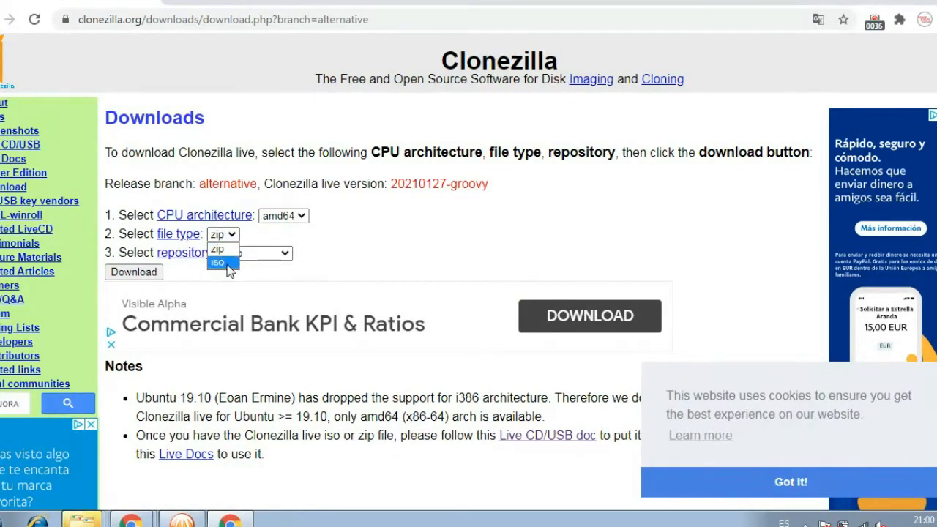
left_click(230, 263)
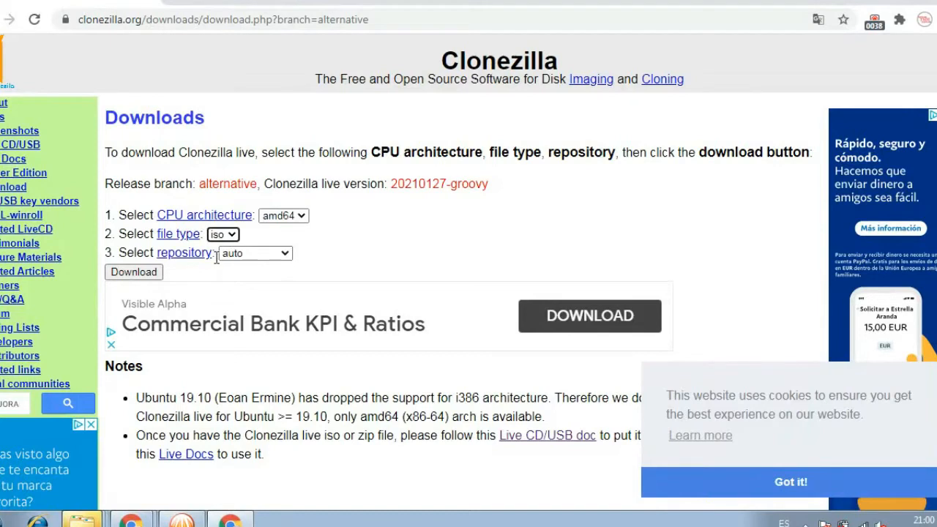
left_click_drag(216, 254, 119, 254)
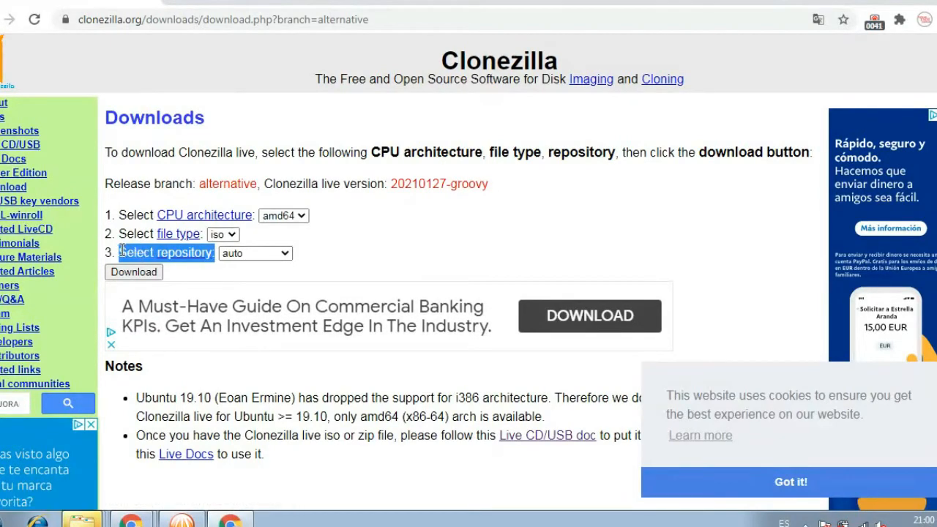
left_click(253, 262)
left_click(253, 258)
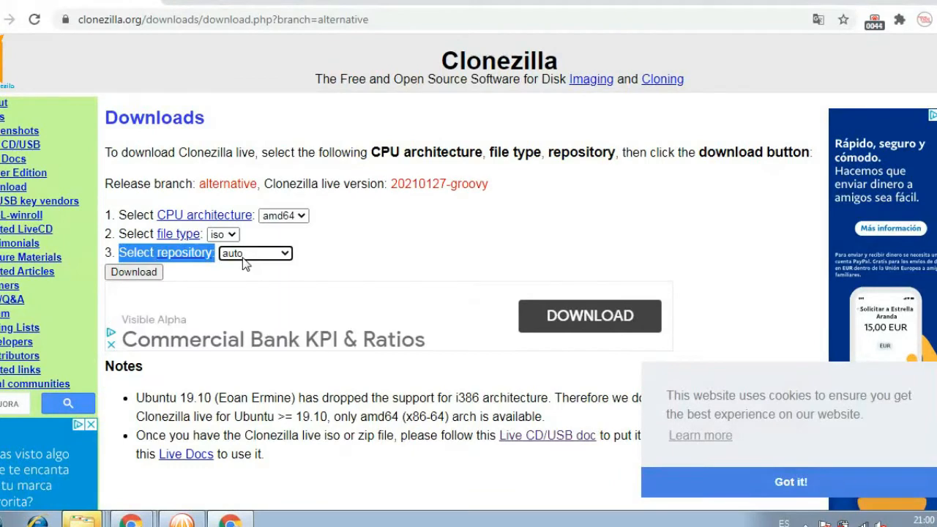
left_click(143, 275)
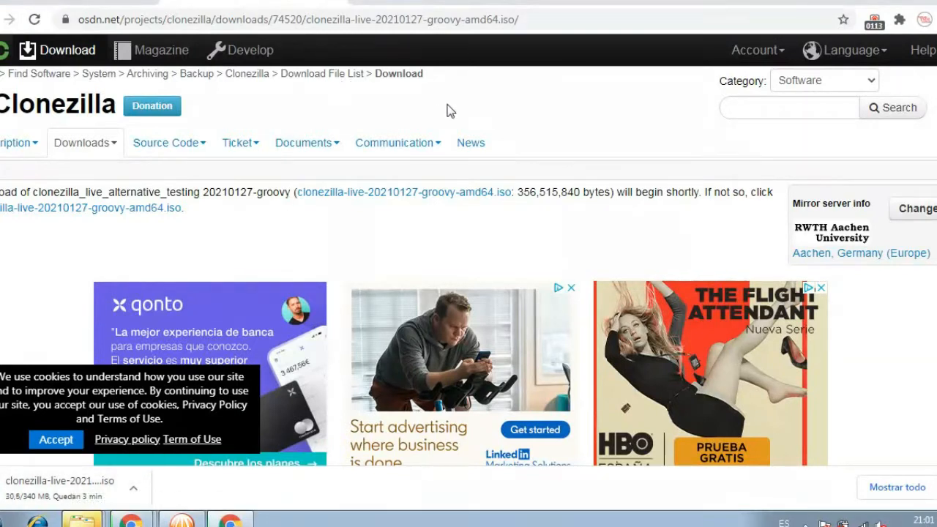
Search for rufus in a new browser tab and open the official Rufus website.
left_click(367, 0)
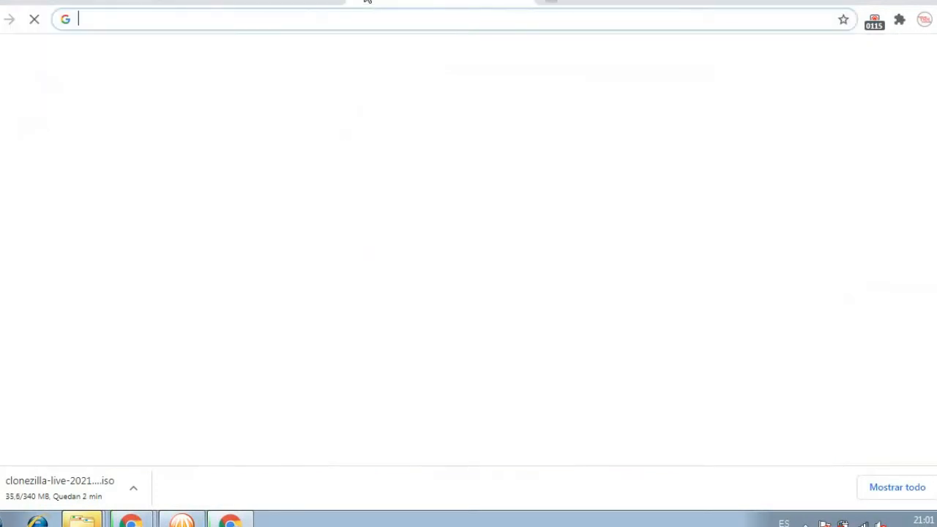
left_click(418, 15)
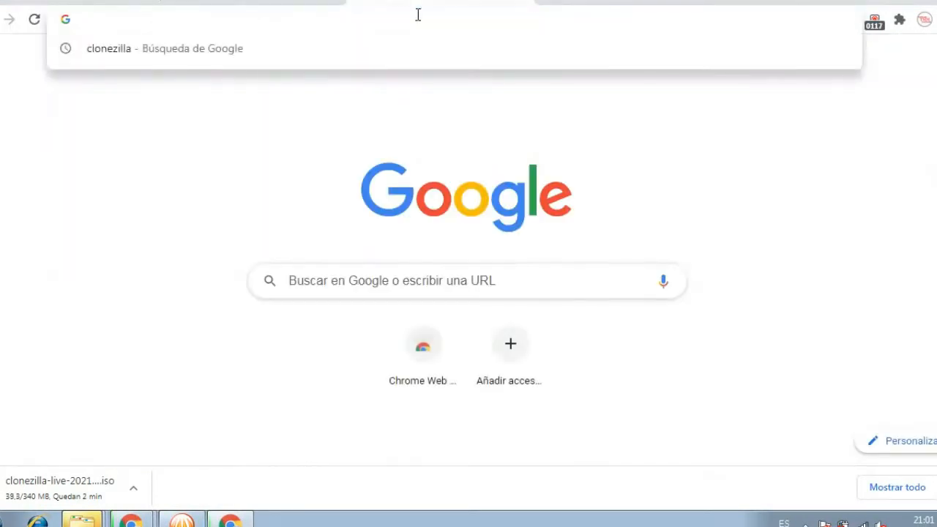
type("rufus")
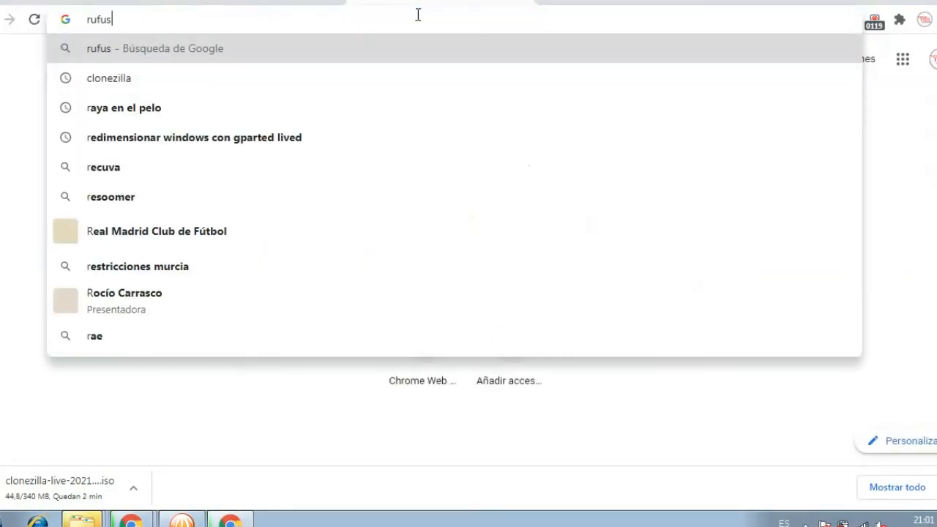
key("Return")
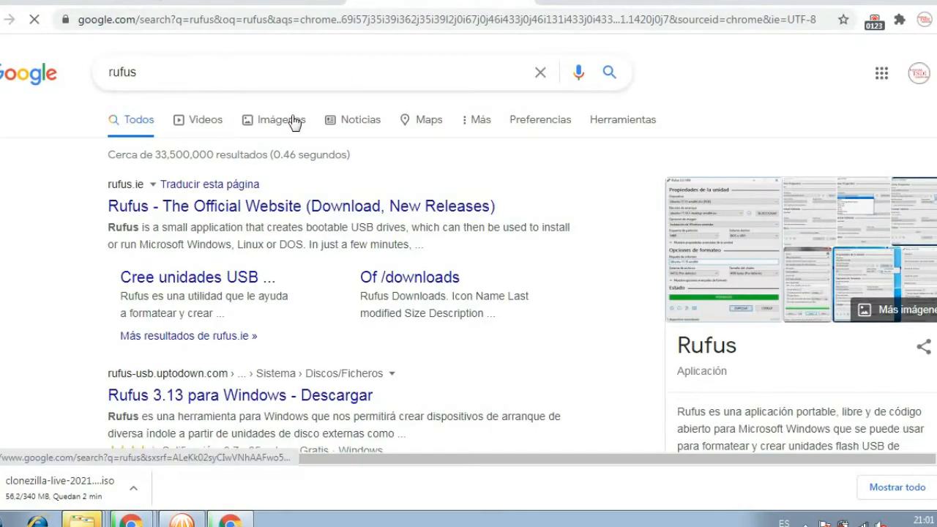
left_click_drag(108, 184, 495, 209)
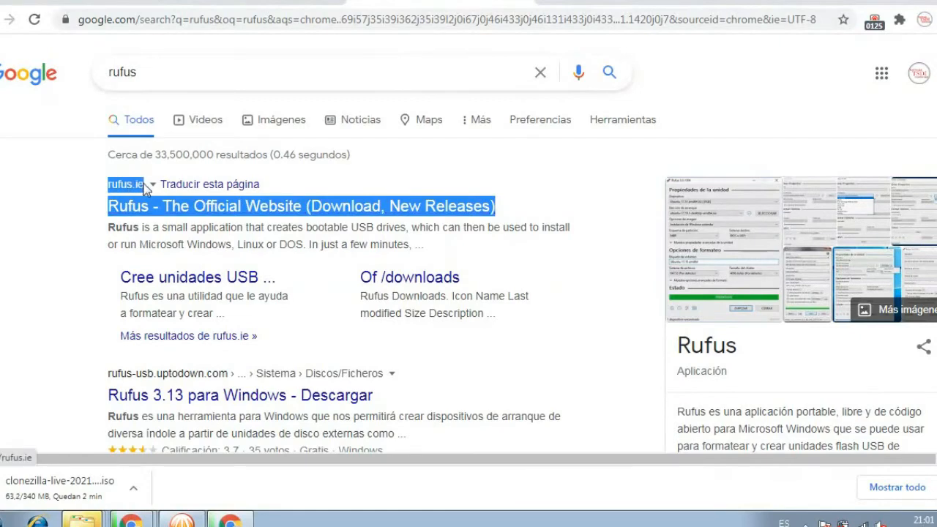
left_click(231, 211)
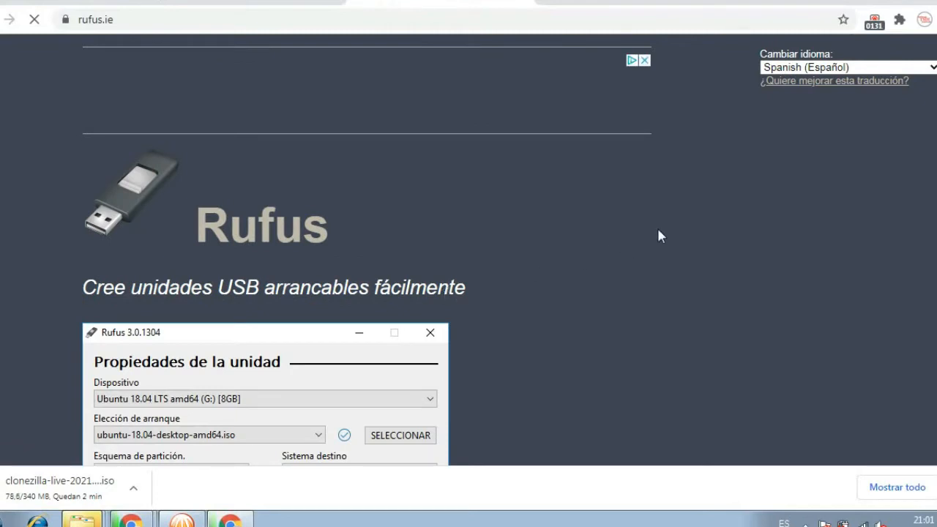
Download Rufus 3.13 Portable from the Descargar section of the Rufus website.
scroll(469, 250, "down", 2)
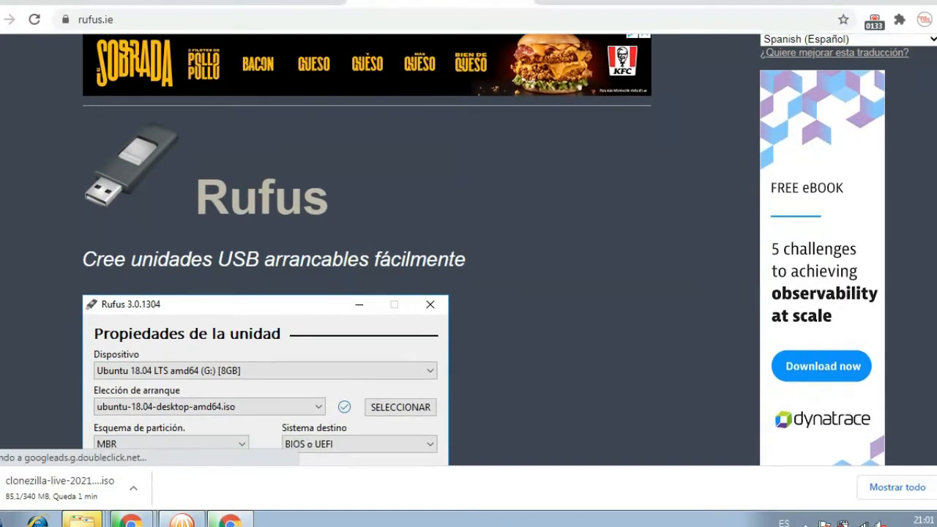
scroll(469, 249, "down", 1)
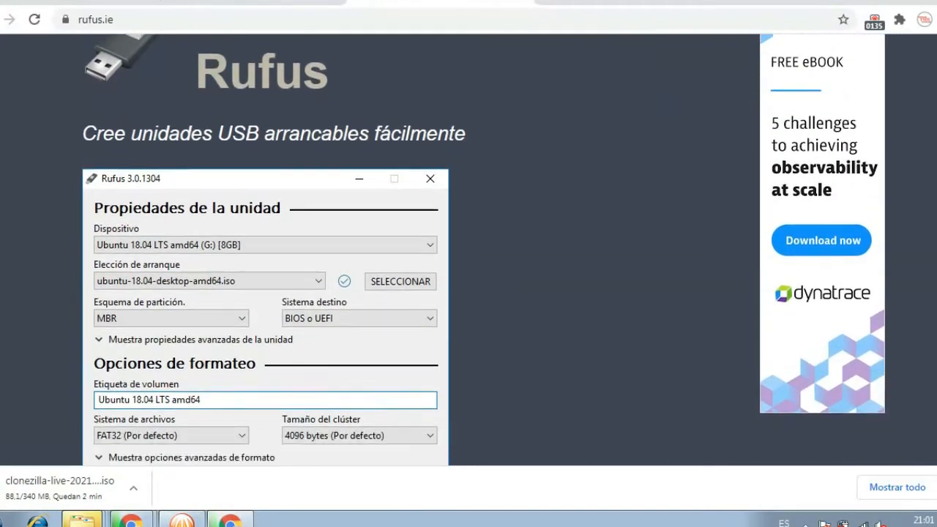
scroll(469, 250, "down", 1)
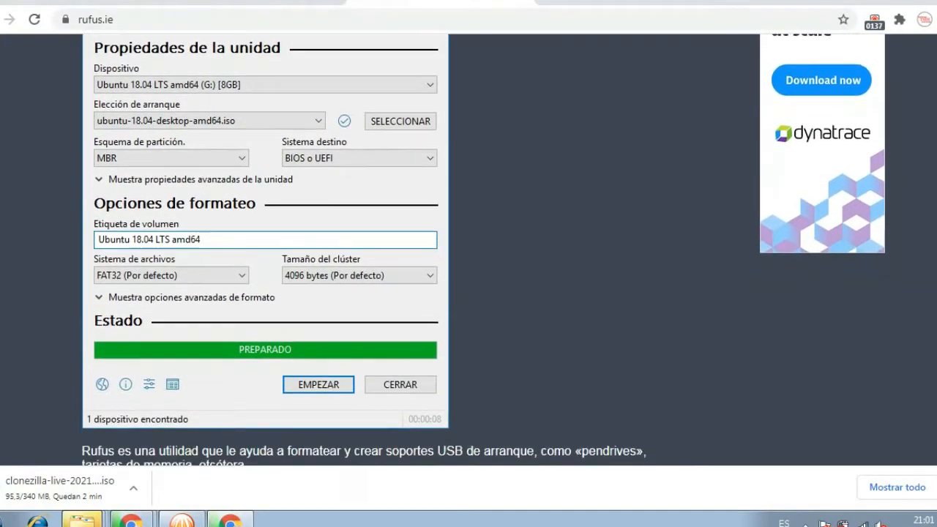
scroll(469, 250, "down", 1)
scroll(468, 250, "down", 3)
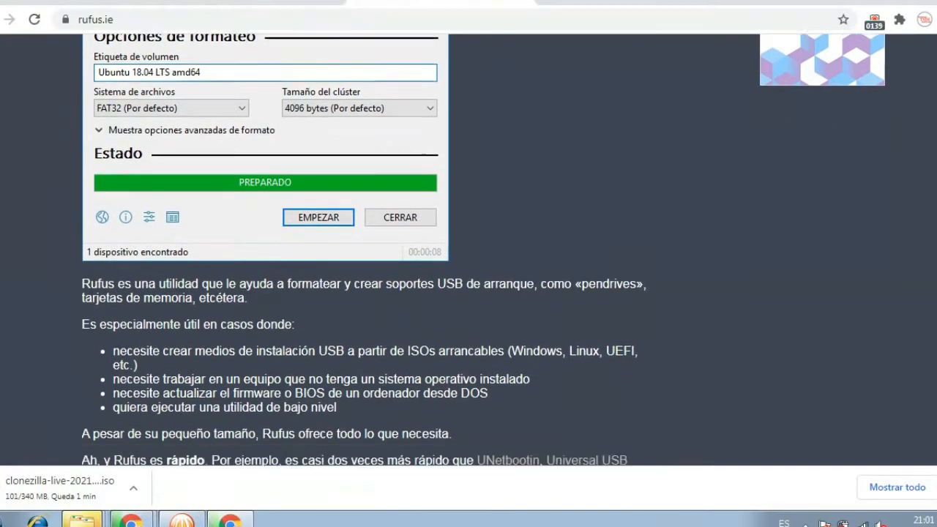
scroll(468, 250, "down", 3)
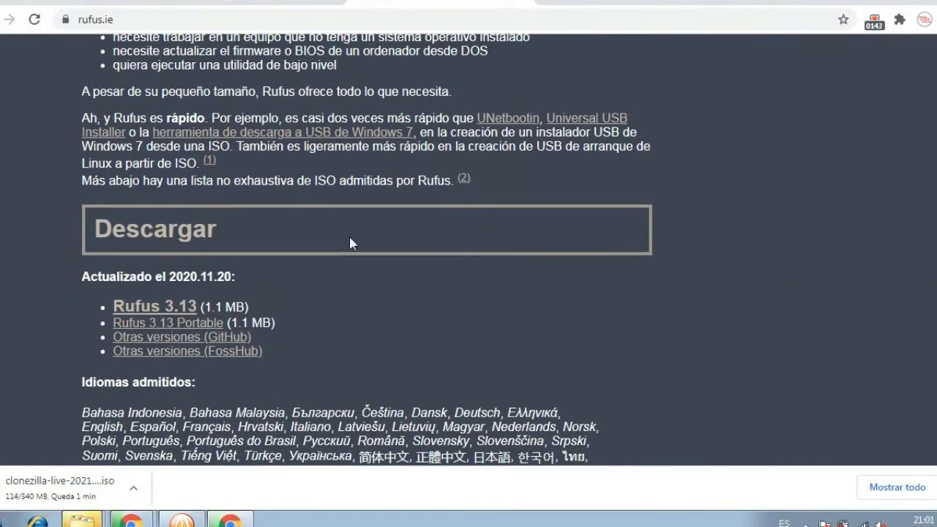
left_click(205, 323)
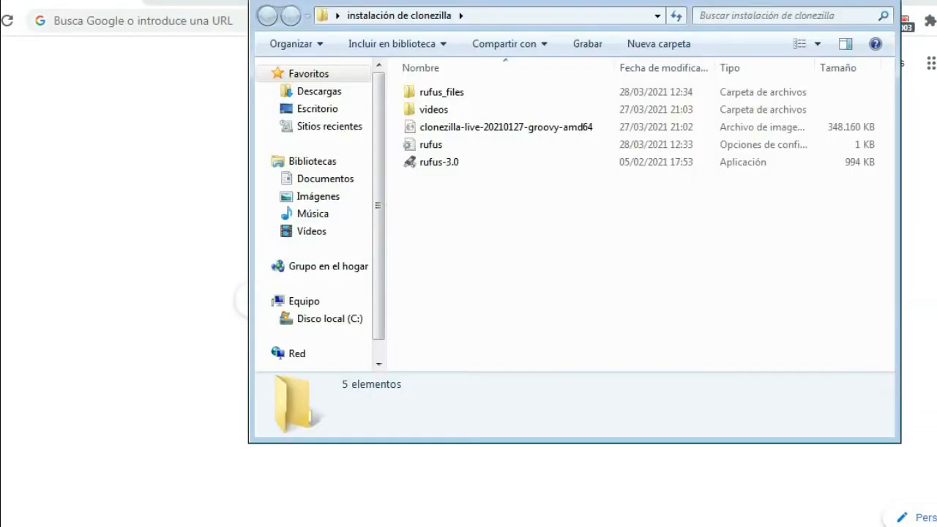
Launch the rufus-3.0 application from the instalación de clonezilla folder.
left_click_drag(462, 194, 429, 142)
left_click(446, 208)
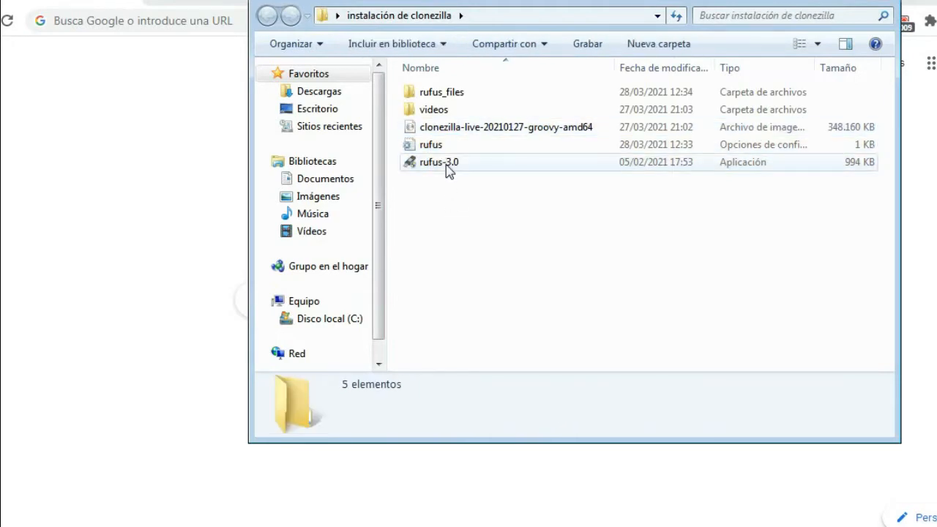
double_click(449, 163)
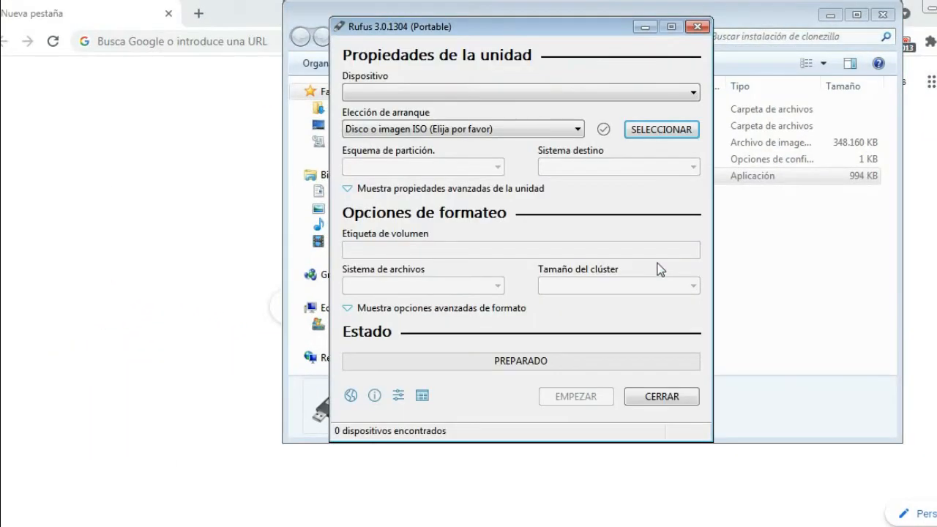
Choose the 16 GB USB drive D (E:) as the device and load the clonezilla-live-20210127-groovy-amd64 ISO as the boot image.
left_click(604, 76)
left_click(584, 94)
left_click(583, 96)
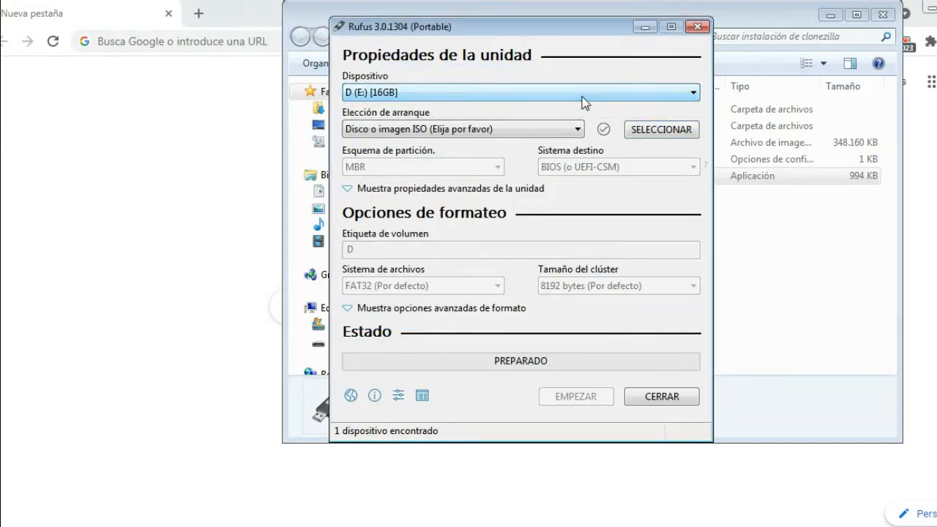
left_click(633, 132)
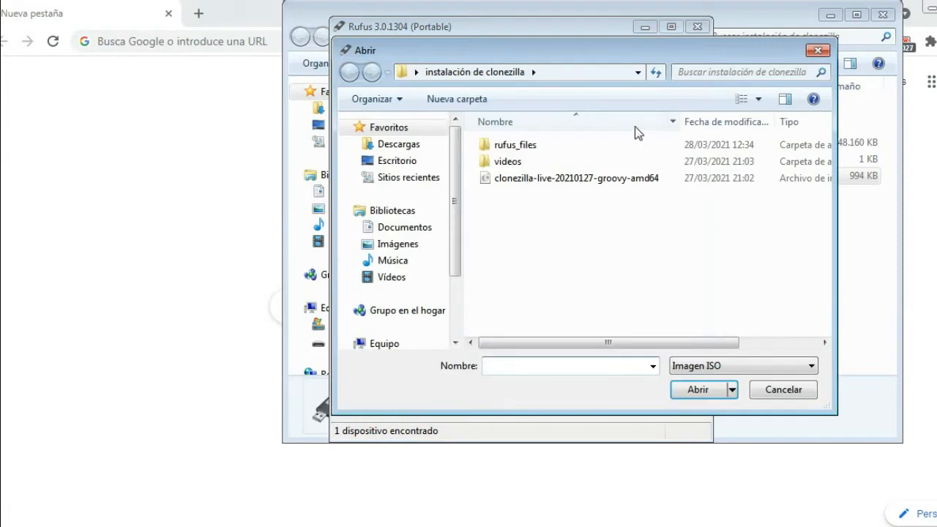
left_click(512, 178)
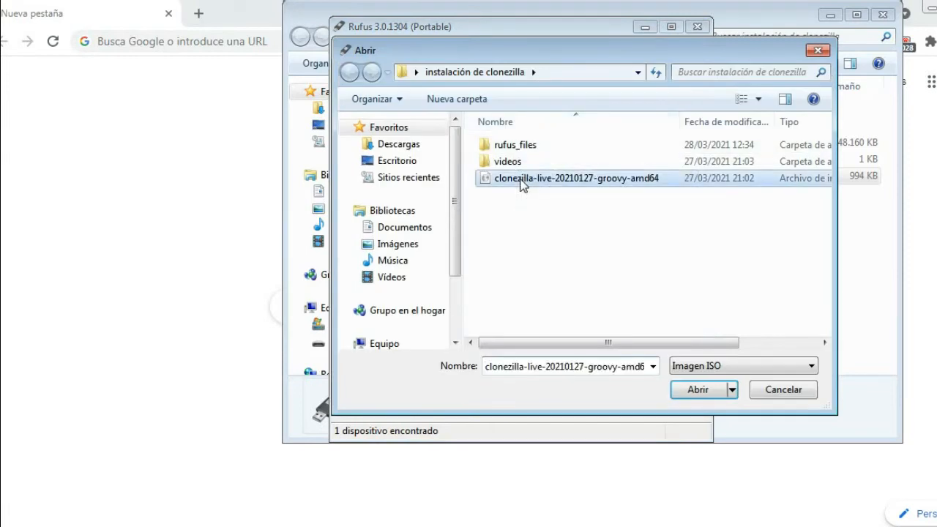
left_click(693, 392)
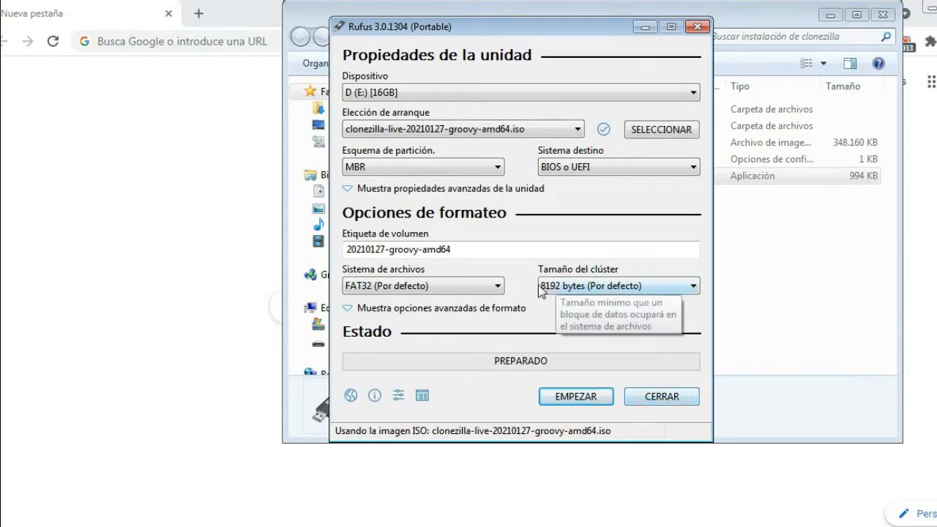
Start writing the USB drive in the recommended ISO Image mode and accept erasing all its data.
left_click(565, 401)
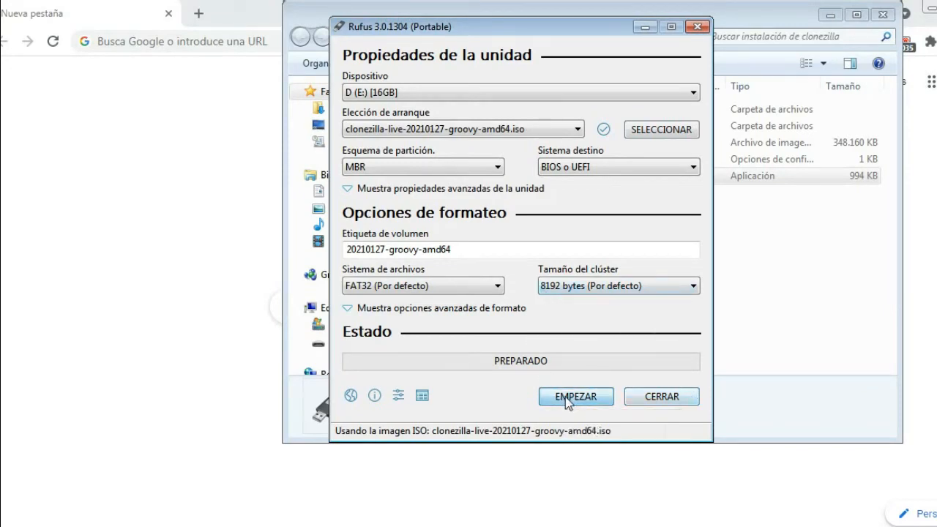
left_click(554, 385)
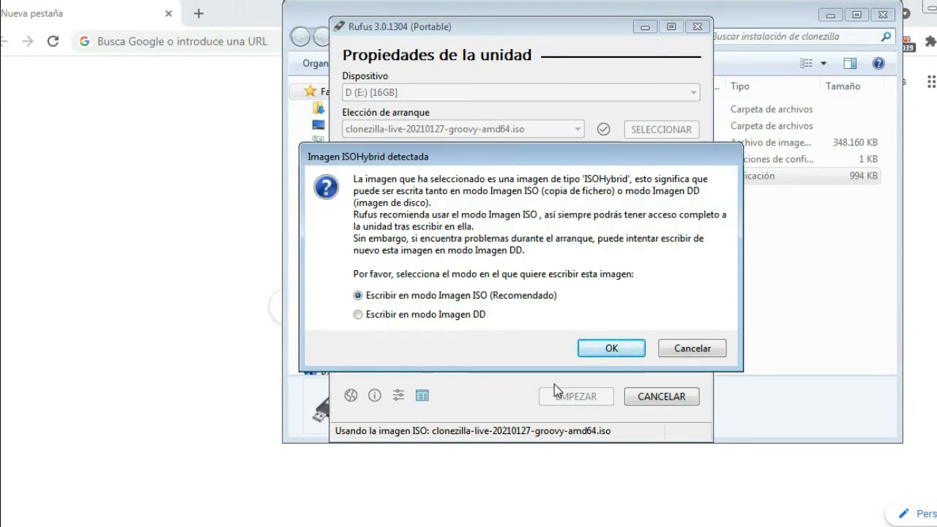
left_click(607, 350)
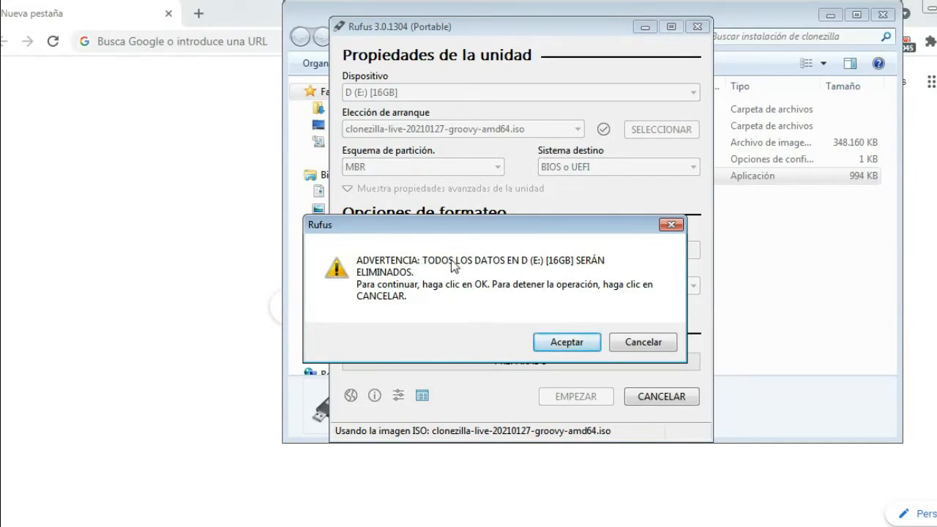
left_click(558, 342)
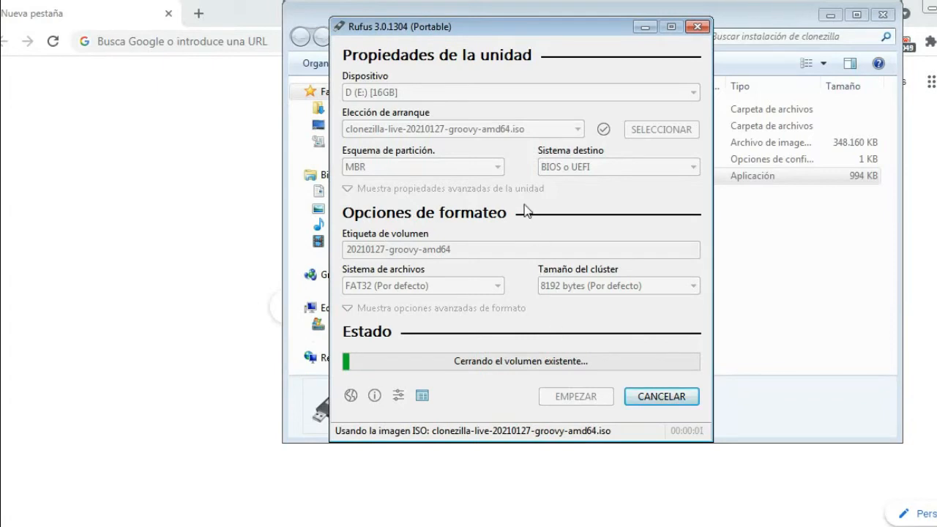